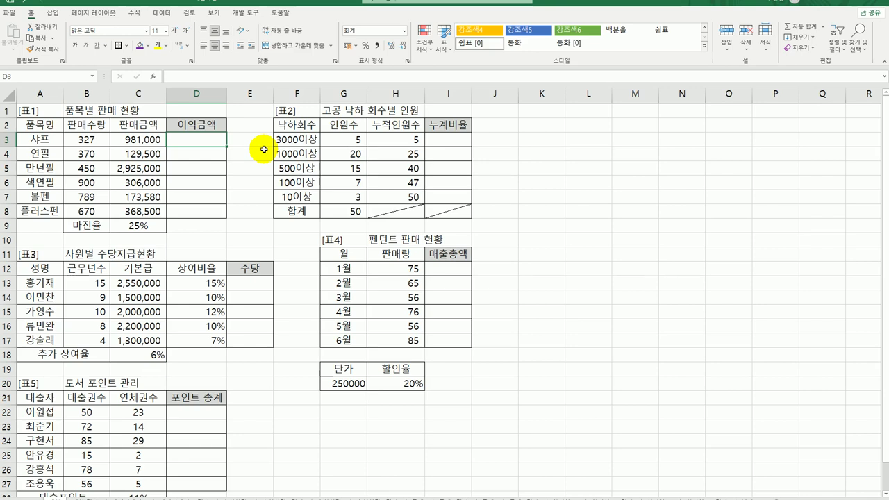
Calculate the first item's profit amount (이익금액) in D3 with the formula =C3*C9.
{"action": "left_click", "coordinate": [132, 138]}
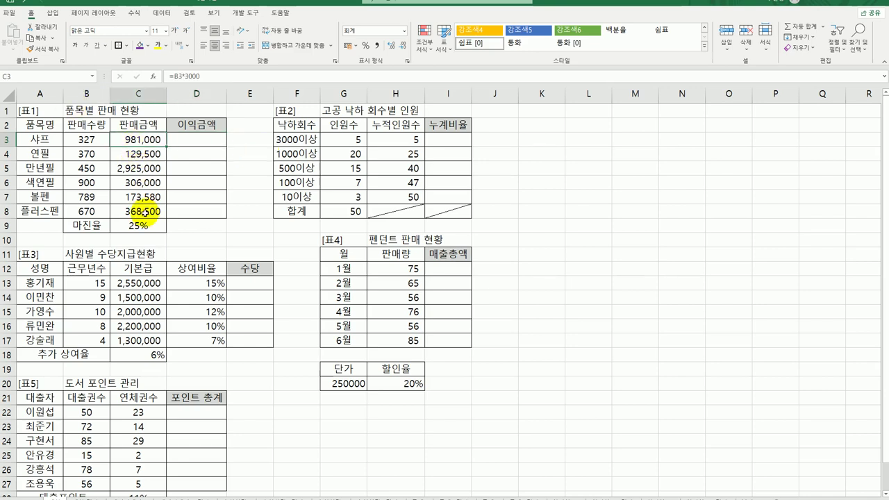
{"action": "left_click", "coordinate": [135, 227]}
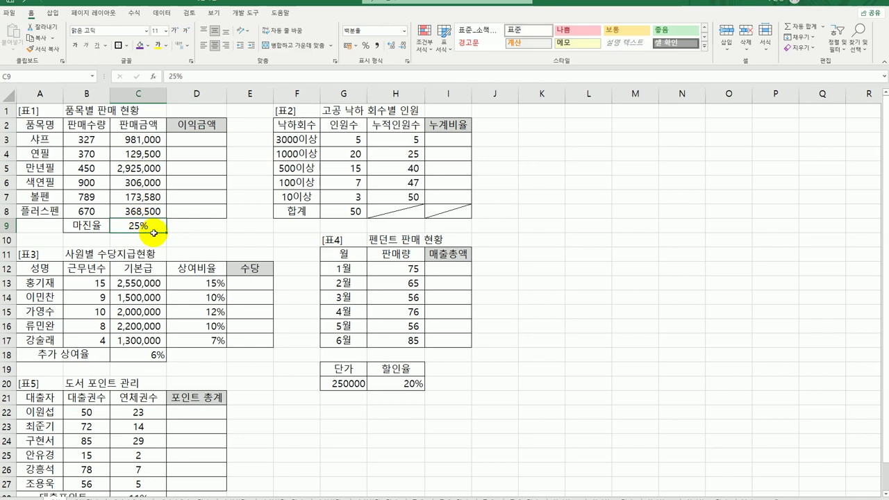
{"action": "left_click", "coordinate": [188, 139]}
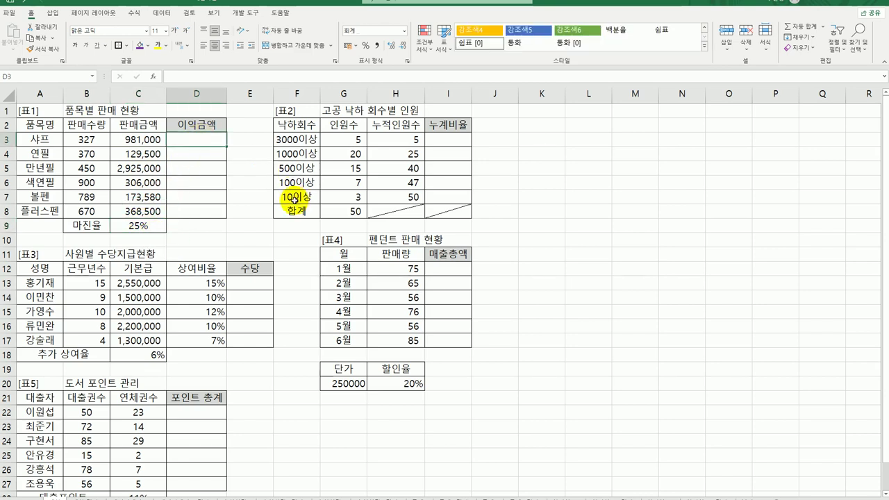
{"action": "type", "text": "="}
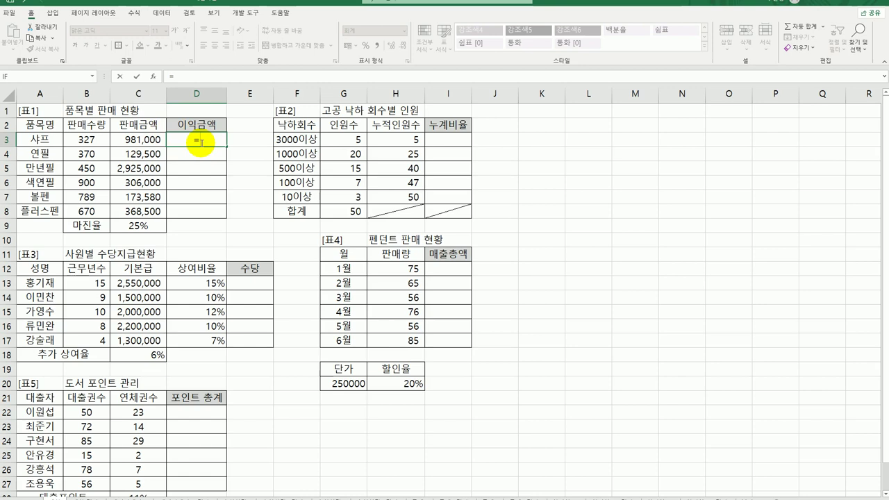
{"action": "left_click", "coordinate": [149, 139]}
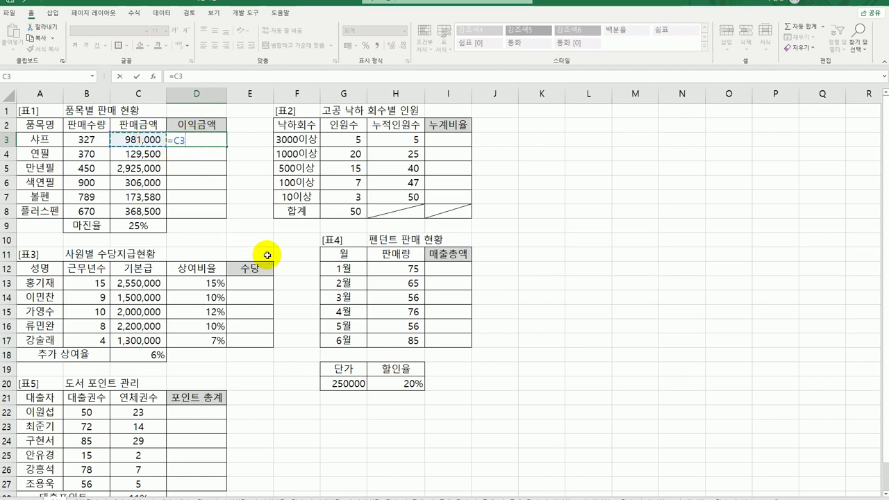
{"action": "type", "text": "*"}
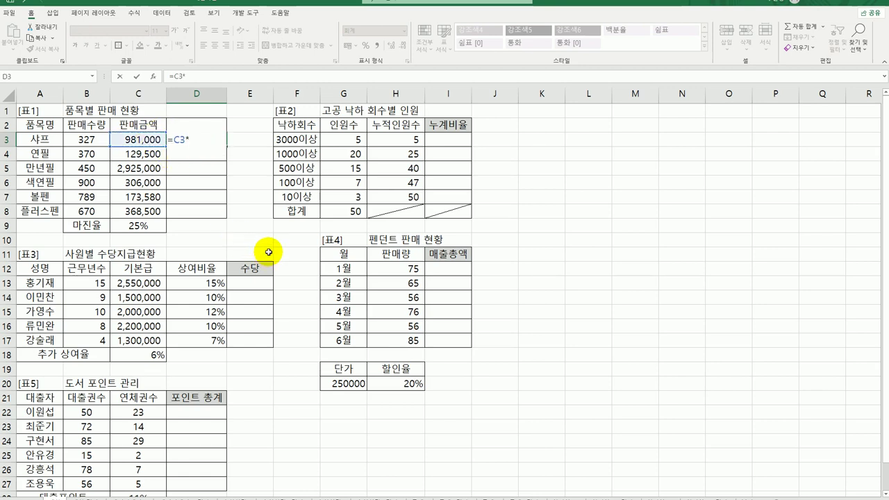
{"action": "left_click", "coordinate": [142, 225]}
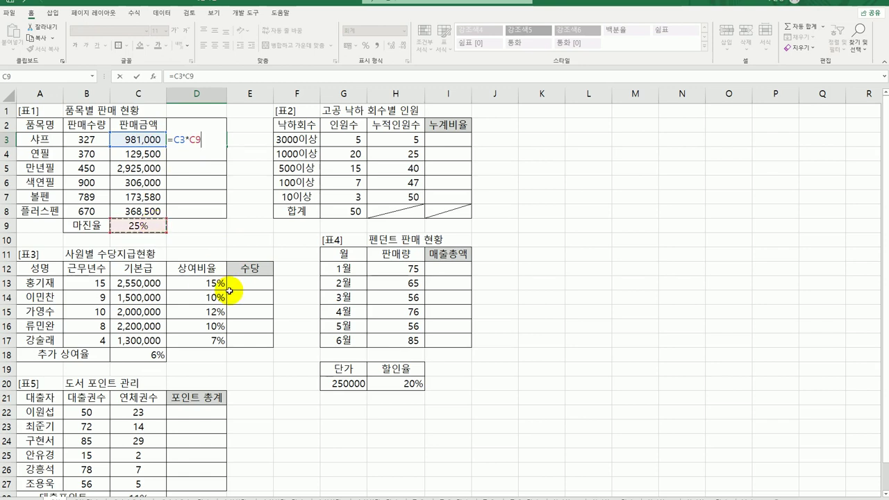
{"action": "key", "text": "Return"}
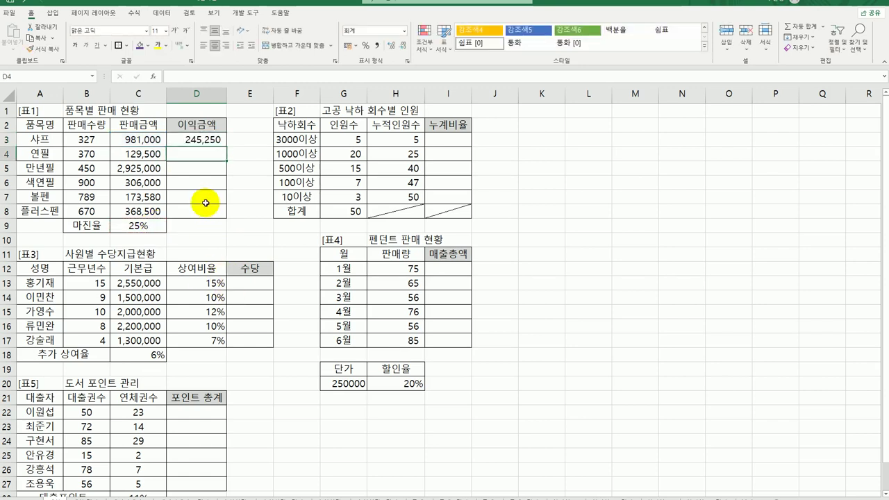
Fill the D3 formula with its relative margin-rate reference down through D8.
{"action": "left_click", "coordinate": [195, 139]}
{"action": "left_click_drag", "start_coordinate": [224, 146], "coordinate": [226, 217]}
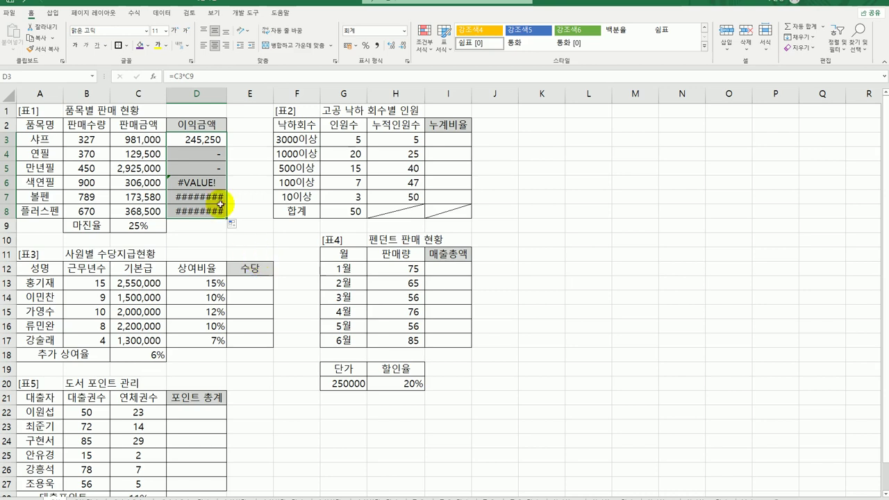
Examine the cell references in the copied formulas of D4 and D6 against D3 and the margin rate in C9.
{"action": "left_click", "coordinate": [208, 153]}
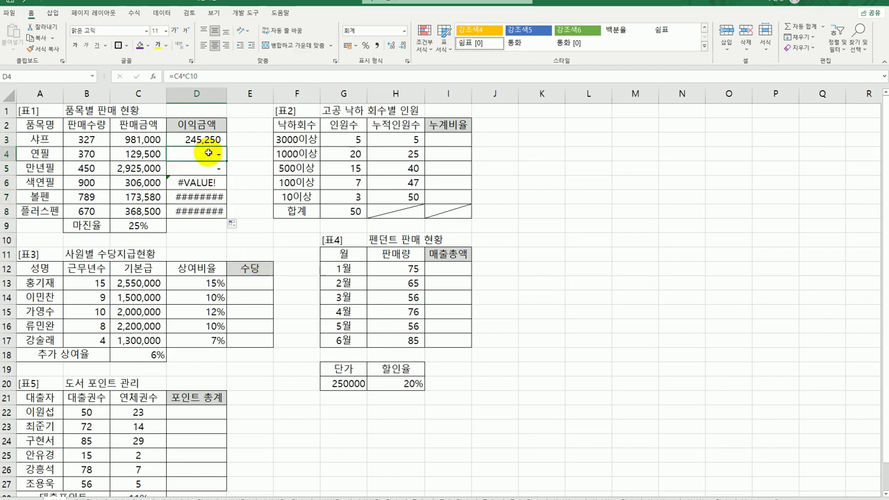
{"action": "left_click", "coordinate": [205, 75]}
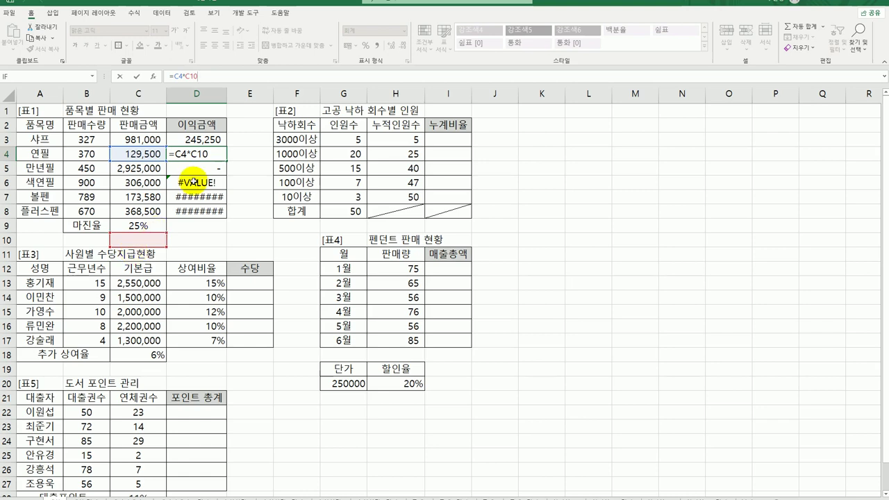
{"action": "key", "text": "Return"}
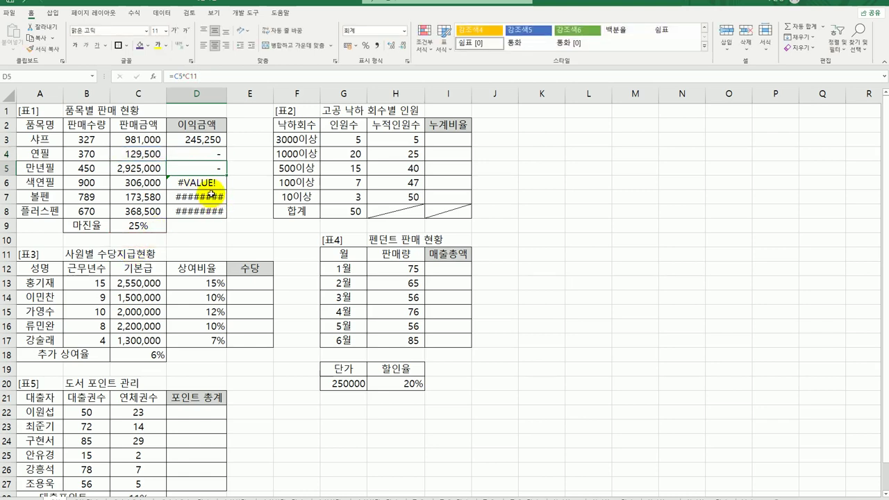
{"action": "left_click", "coordinate": [212, 182]}
{"action": "left_click", "coordinate": [217, 78]}
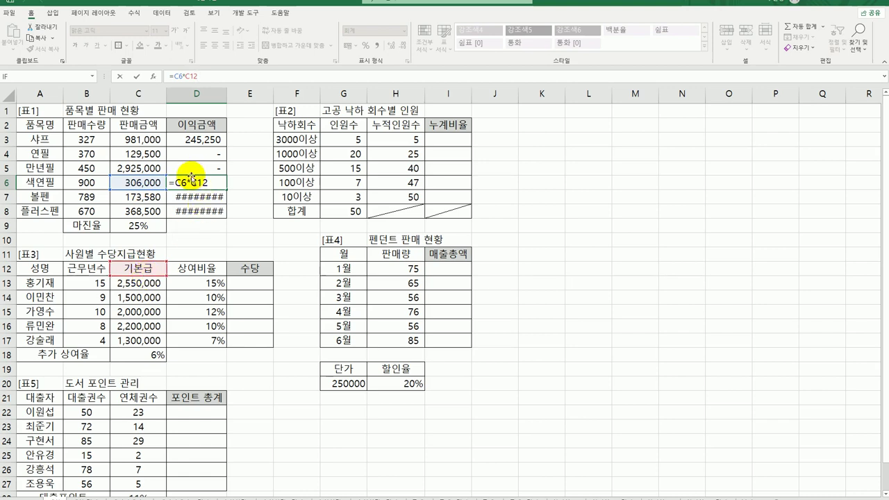
{"action": "key", "text": "Return"}
{"action": "left_click", "coordinate": [202, 138]}
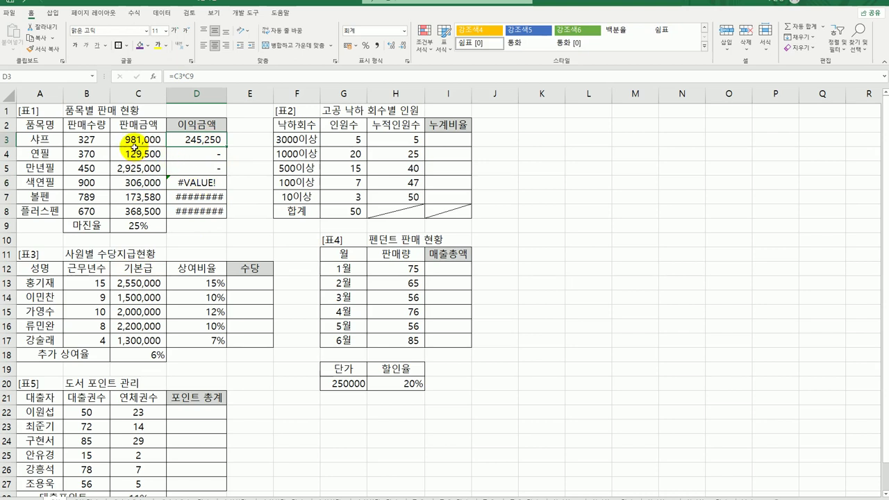
{"action": "left_click", "coordinate": [143, 226]}
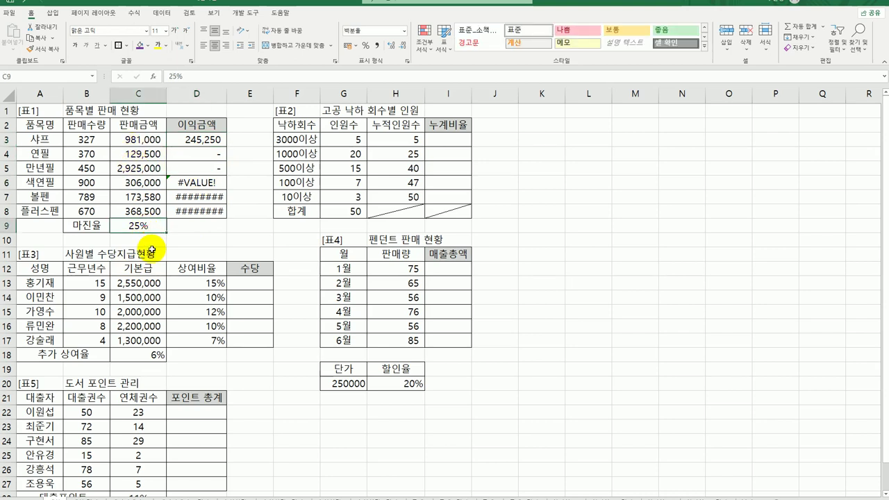
Make the margin-rate reference in D3 absolute so the formula reads =C3*$C$9.
{"action": "left_click", "coordinate": [195, 141]}
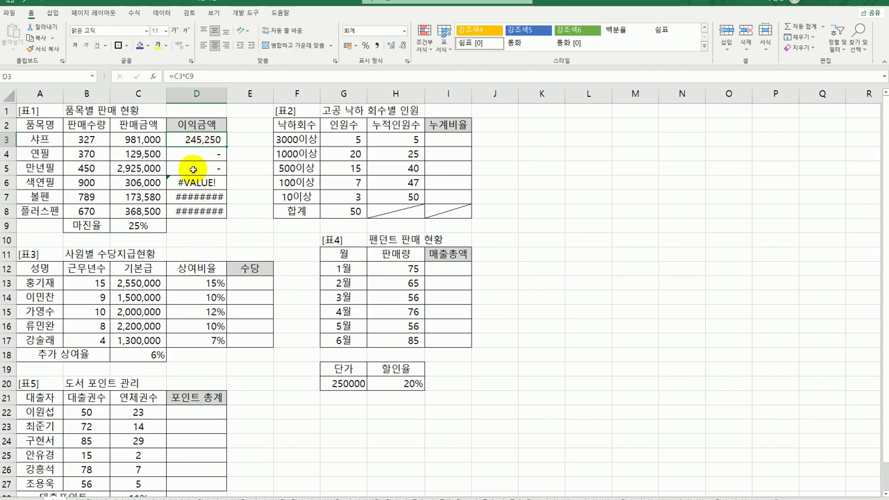
{"action": "double_click", "coordinate": [191, 139]}
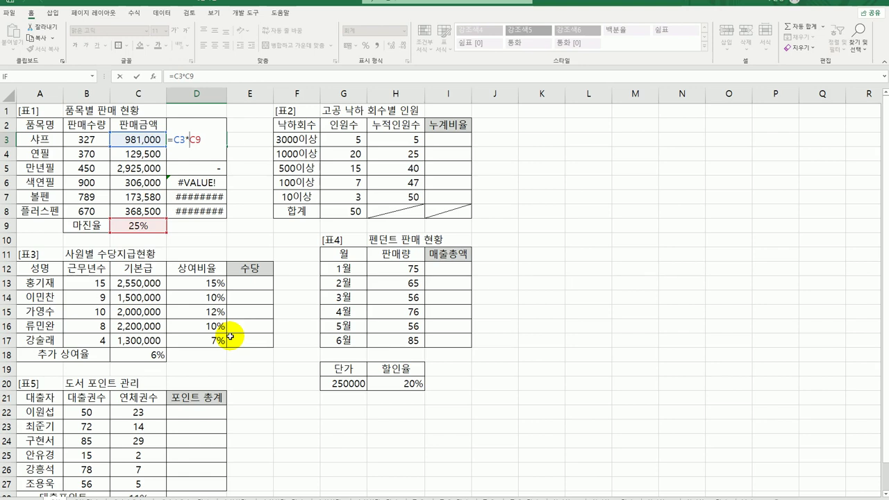
{"action": "key", "text": "F4"}
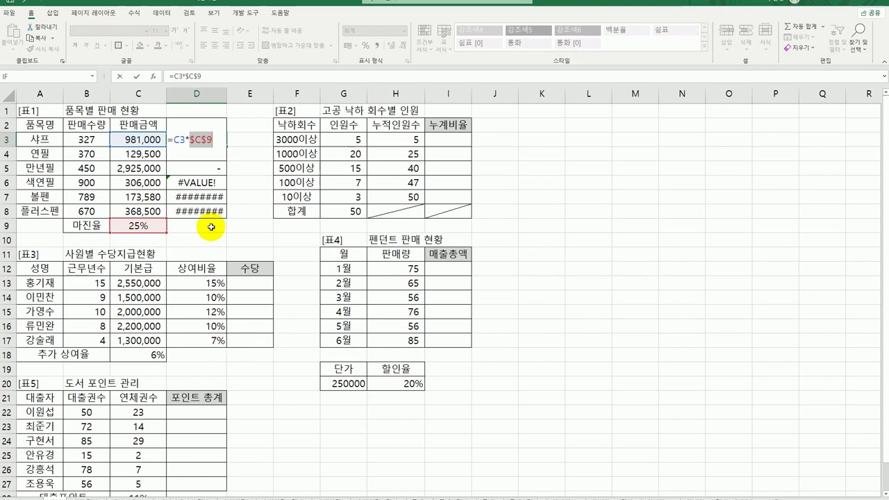
{"action": "left_click", "coordinate": [210, 138]}
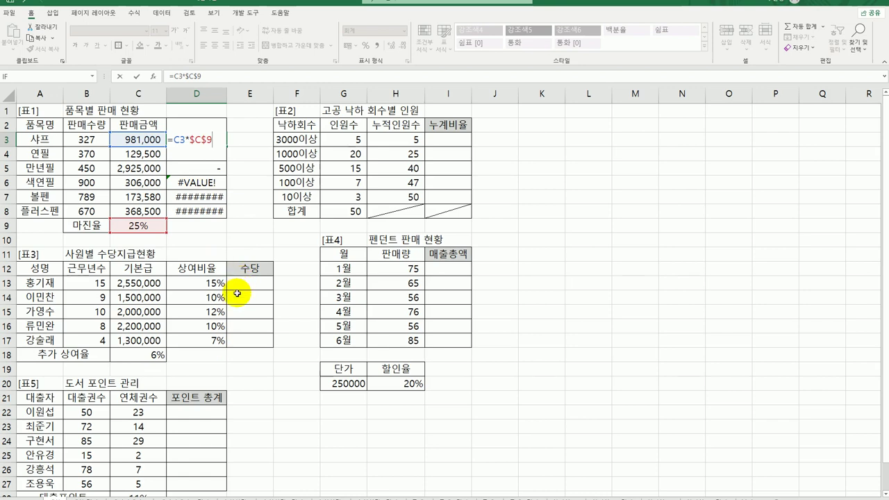
{"action": "key", "text": "Return"}
Fill the corrected profit formula from D3 down through D8 and check the copy in D8.
{"action": "left_click", "coordinate": [212, 141]}
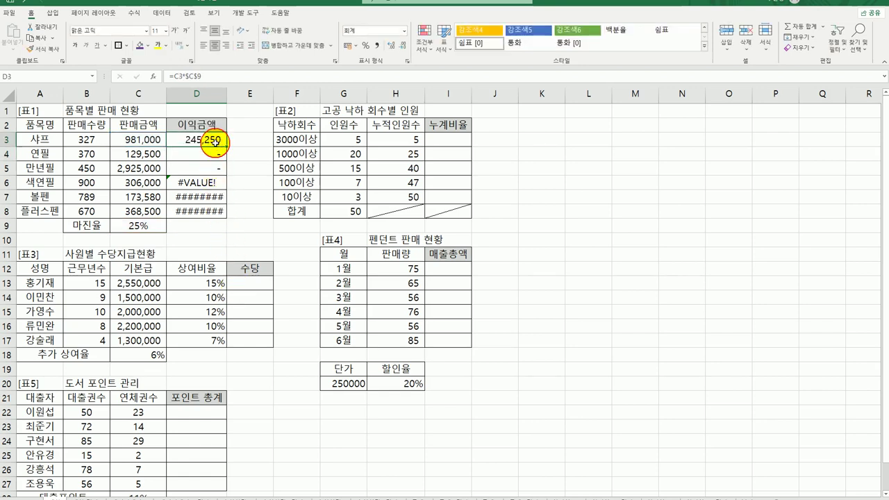
{"action": "left_click_drag", "start_coordinate": [227, 148], "coordinate": [225, 217]}
{"action": "left_click", "coordinate": [201, 212]}
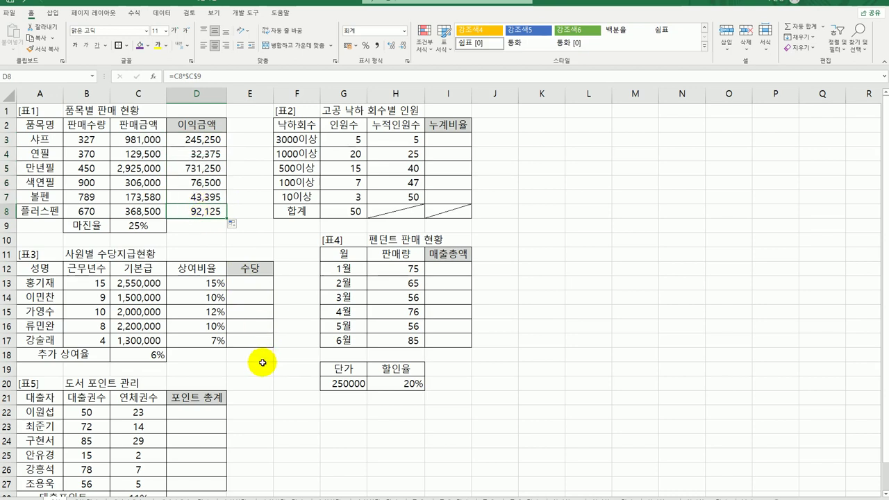
{"action": "left_click", "coordinate": [143, 225]}
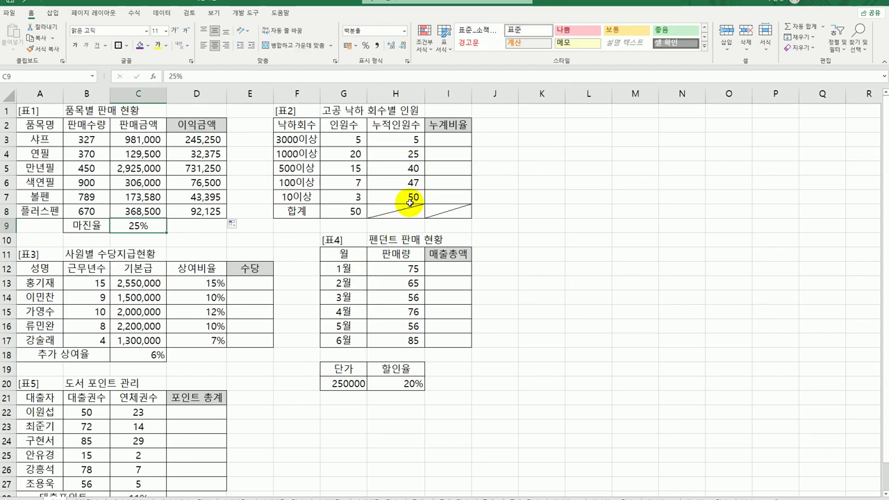
Calculate the cumulative ratio (누계비율) in I3 with =H3/$G$8 and fill it down through I7.
{"action": "left_click", "coordinate": [432, 143]}
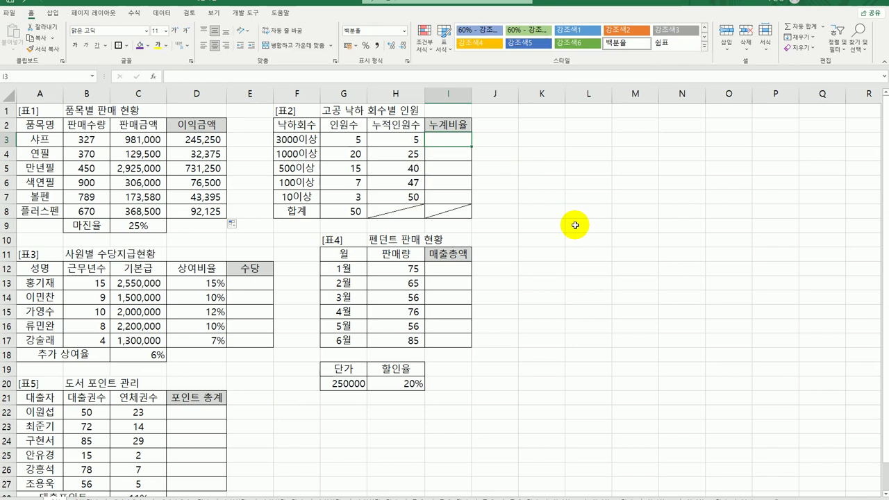
{"action": "left_click", "coordinate": [411, 139]}
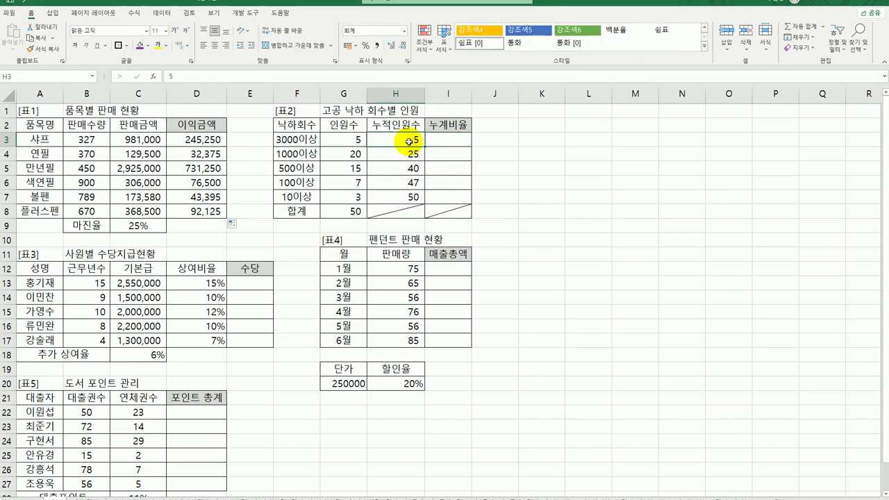
{"action": "left_click", "coordinate": [446, 141]}
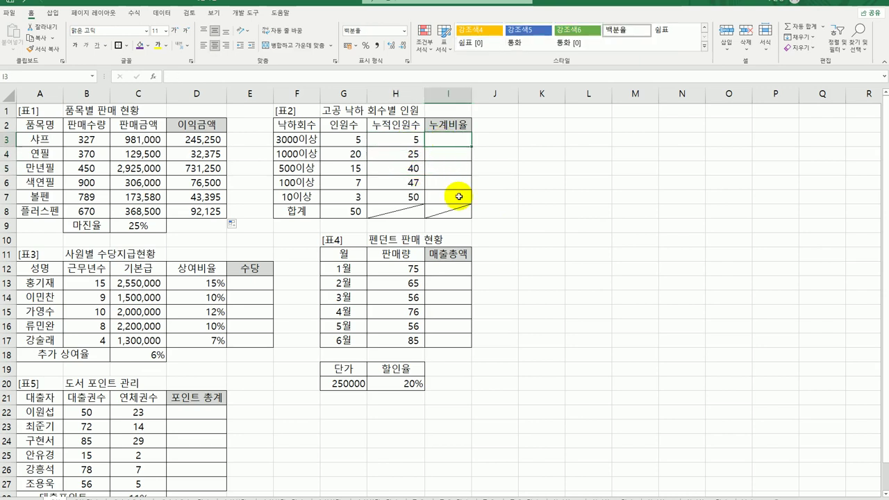
{"action": "left_click", "coordinate": [336, 211]}
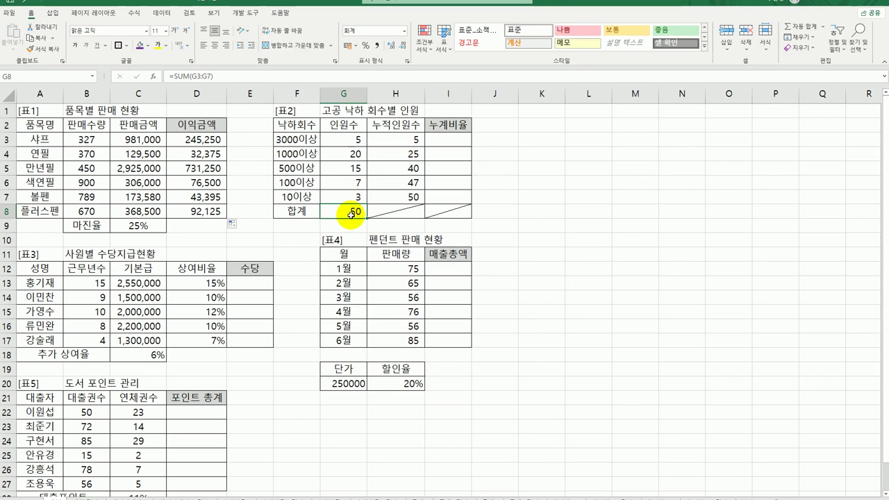
{"action": "left_click", "coordinate": [440, 141]}
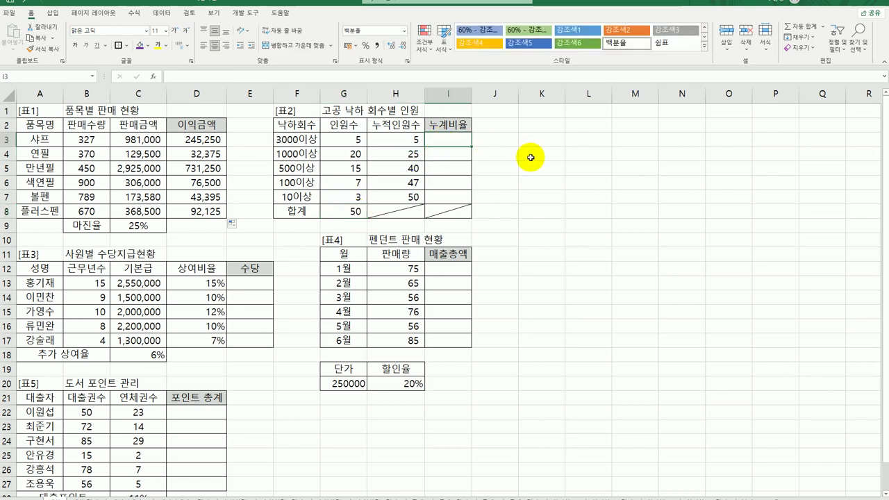
{"action": "type", "text": "="}
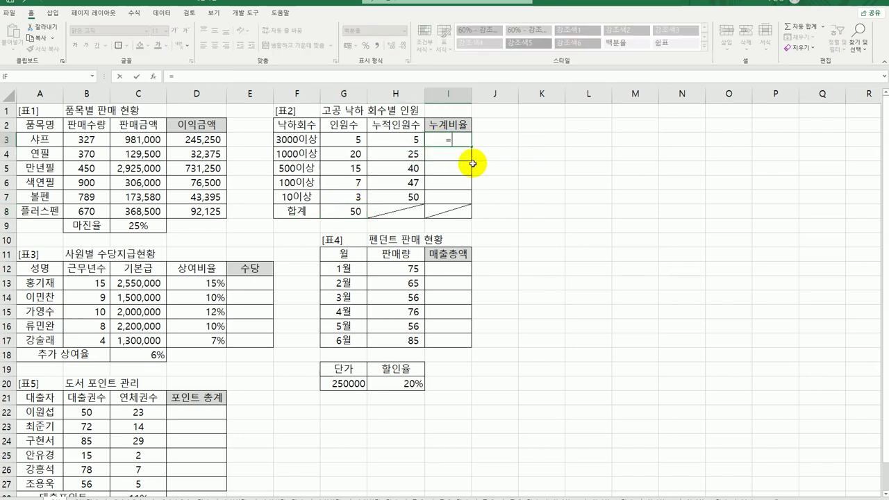
{"action": "left_click", "coordinate": [404, 141]}
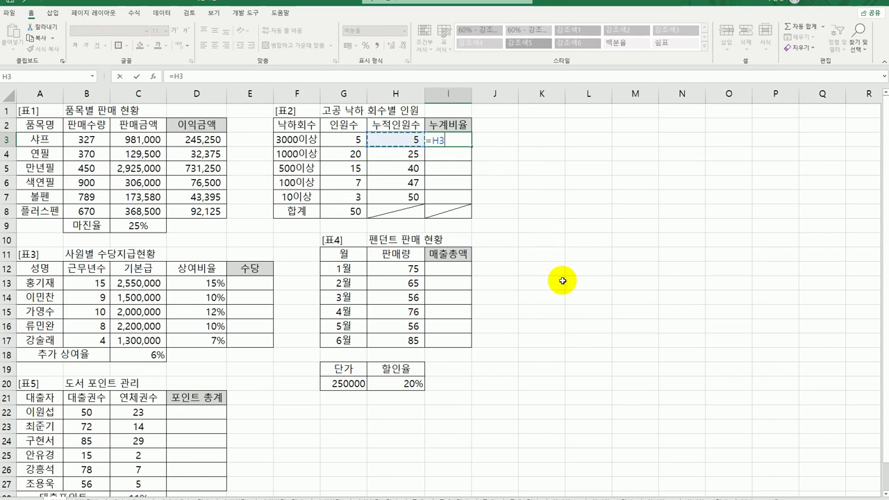
{"action": "type", "text": "/"}
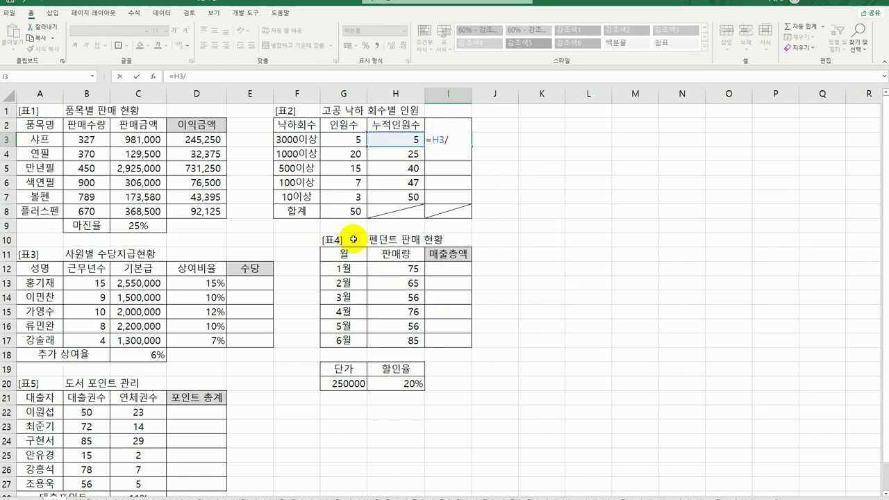
{"action": "left_click", "coordinate": [346, 212]}
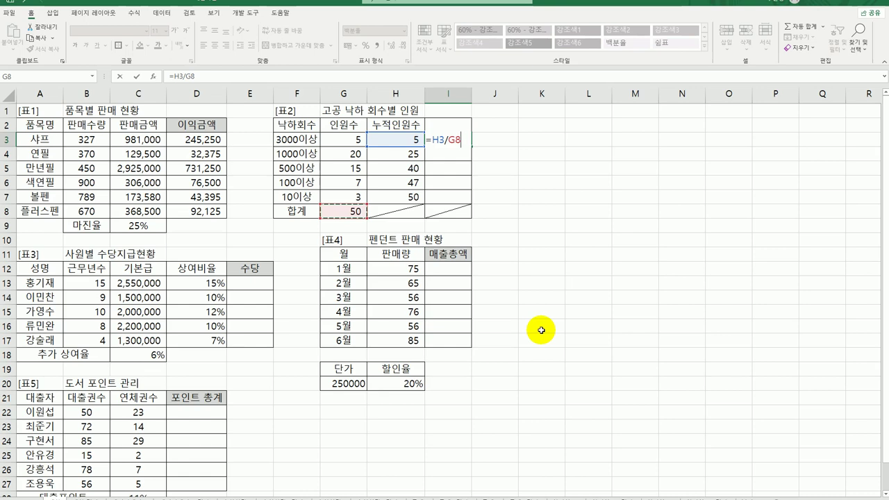
{"action": "key", "text": "F4"}
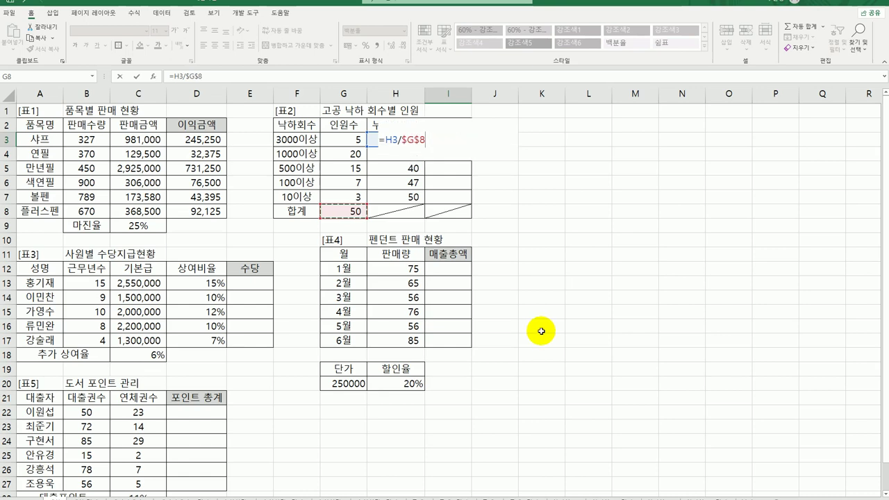
{"action": "key", "text": "Return"}
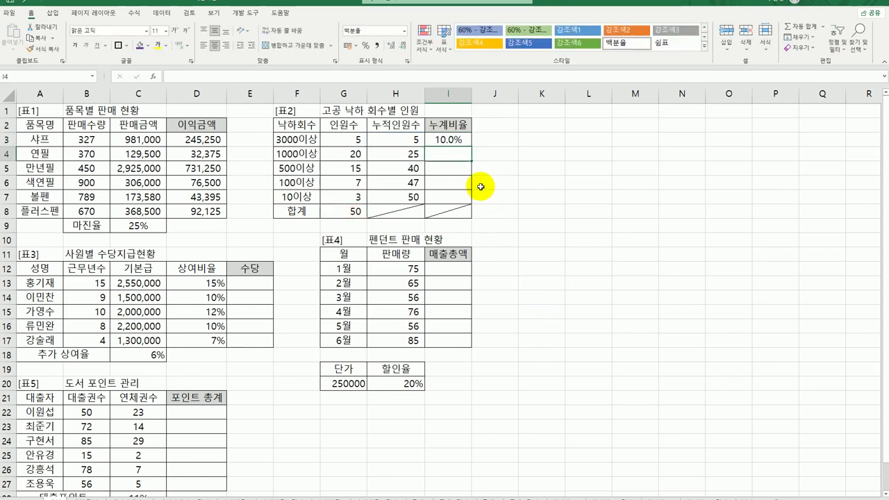
{"action": "left_click", "coordinate": [467, 141]}
{"action": "left_click_drag", "start_coordinate": [471, 147], "coordinate": [472, 203]}
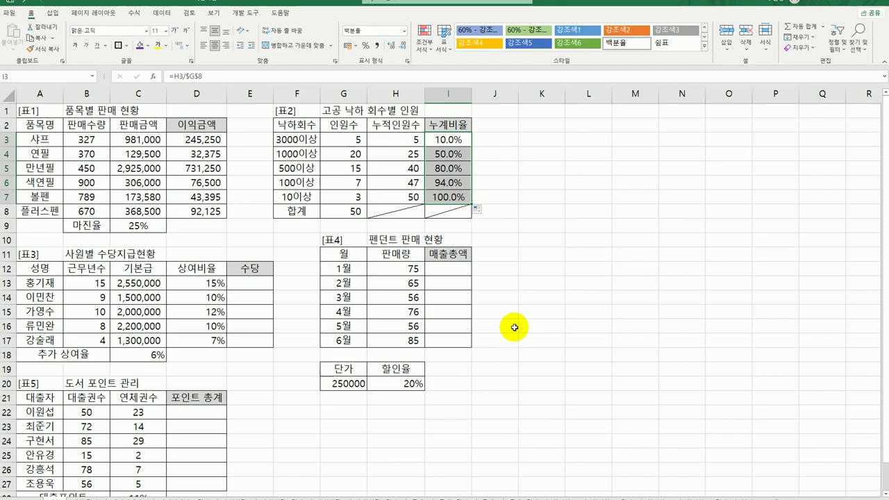
Calculate the allowance (수당) in E13 with =C13+C13*(D13+$C$18) and fill it down through E17.
{"action": "left_click", "coordinate": [262, 282]}
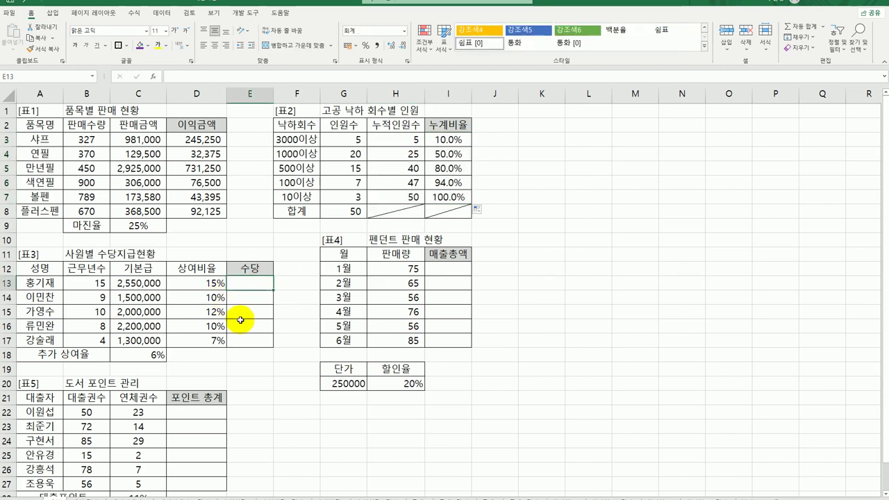
{"action": "type", "text": "="}
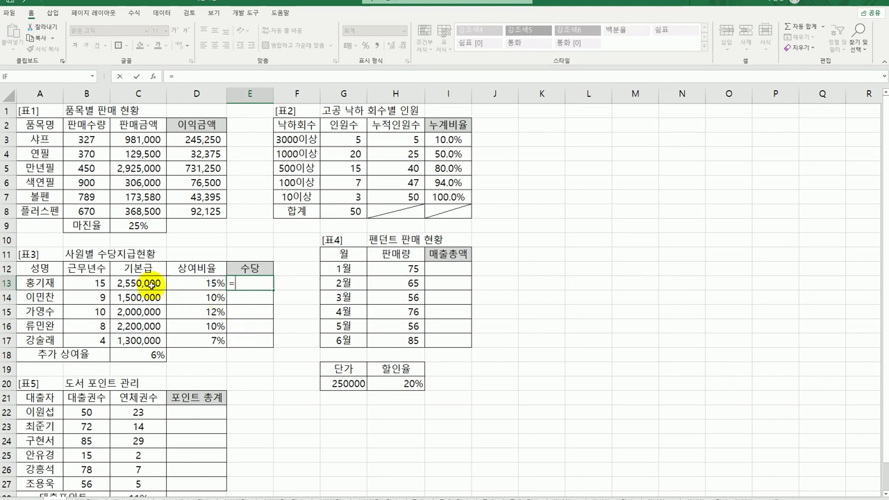
{"action": "left_click", "coordinate": [143, 282]}
{"action": "type", "text": "+"}
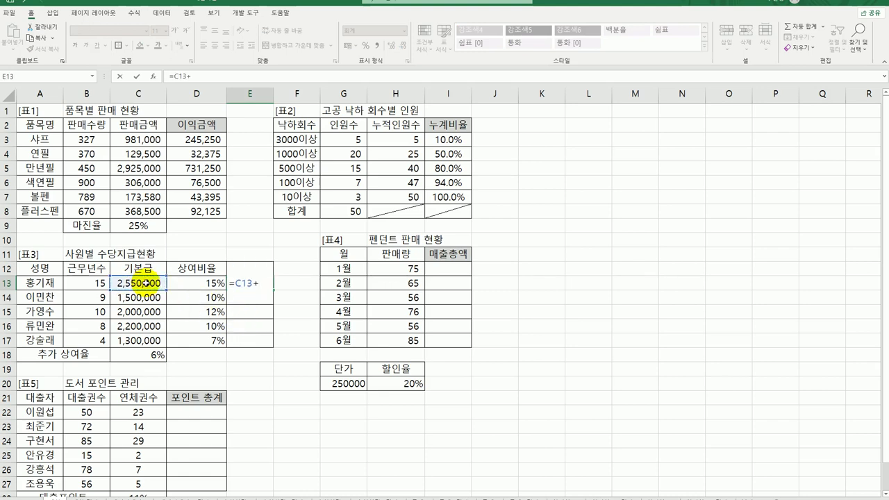
{"action": "left_click", "coordinate": [143, 281]}
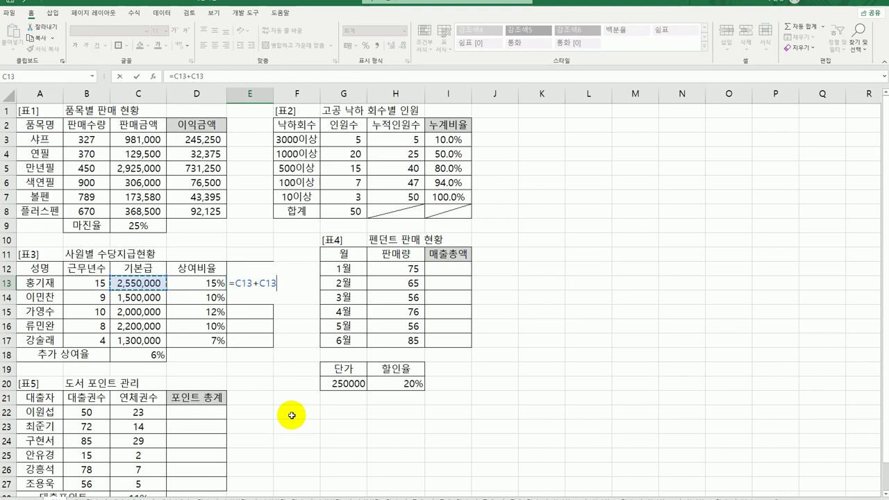
{"action": "type", "text": "*("}
{"action": "left_click", "coordinate": [184, 283]}
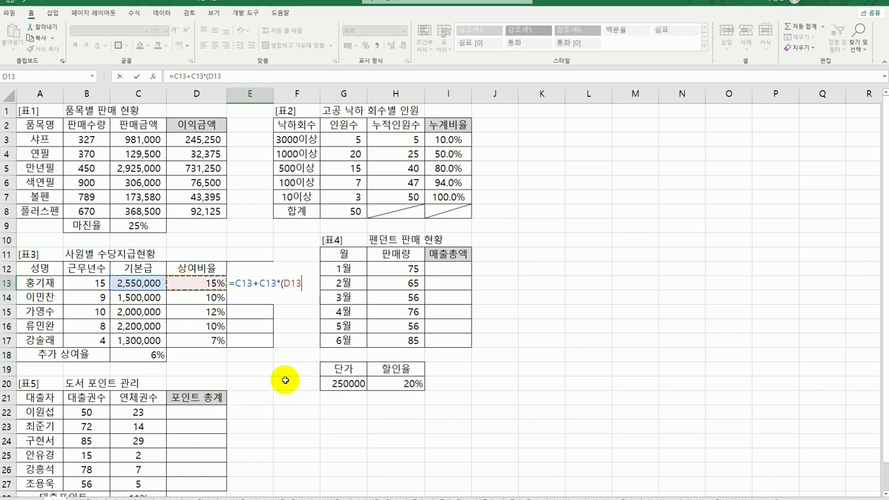
{"action": "type", "text": "+"}
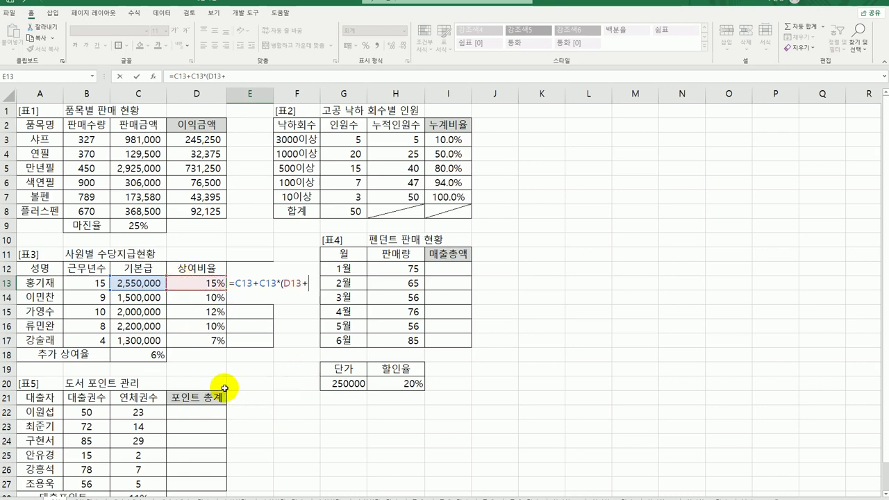
{"action": "left_click", "coordinate": [144, 355]}
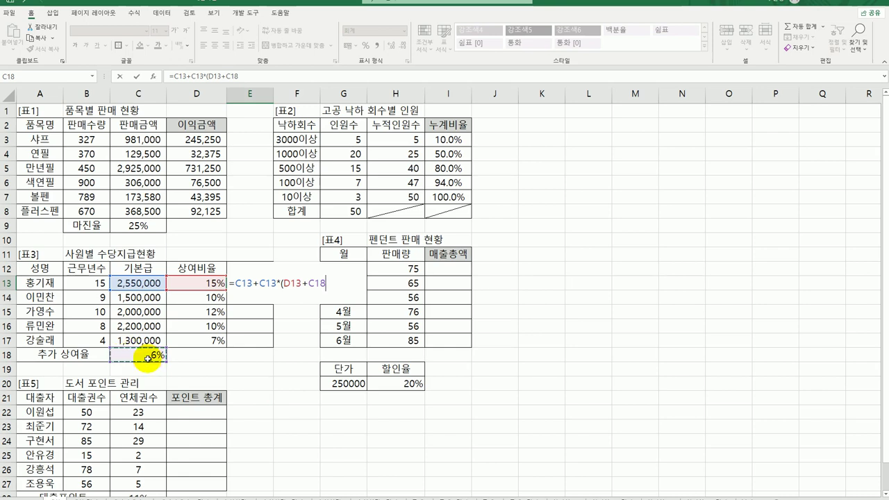
{"action": "key", "text": "F4"}
{"action": "type", "text": ")"}
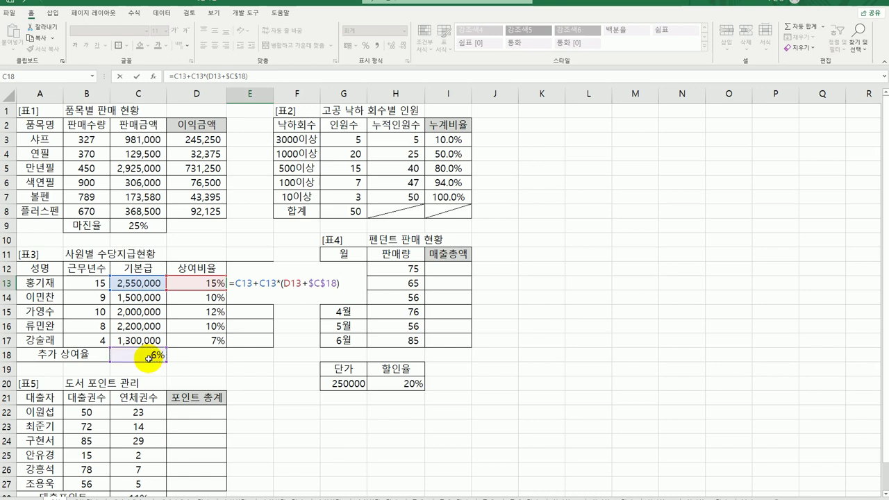
{"action": "key", "text": "Return"}
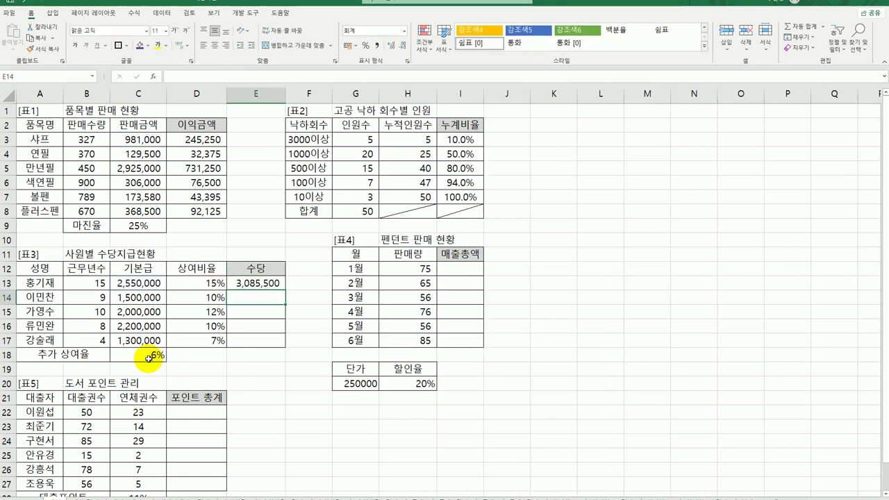
{"action": "left_click", "coordinate": [256, 282]}
{"action": "left_click_drag", "start_coordinate": [285, 289], "coordinate": [289, 344]}
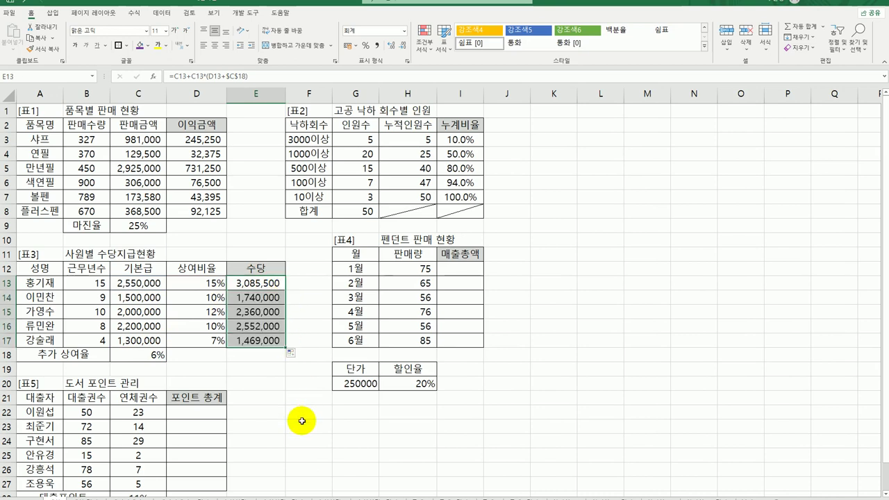
Calculate the total sales (매출총액) in I12 with =(H12*$G$20)*(1-$H$20) and fill it down through I17.
{"action": "left_click", "coordinate": [476, 270]}
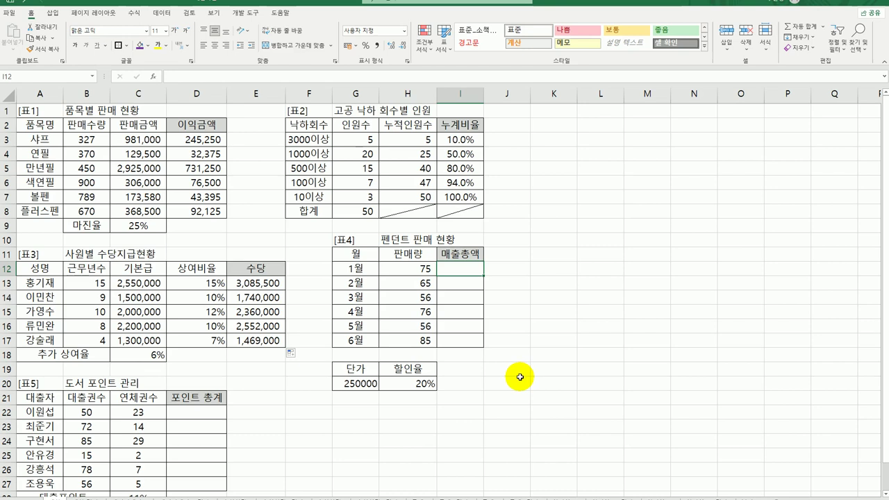
{"action": "type", "text": "="}
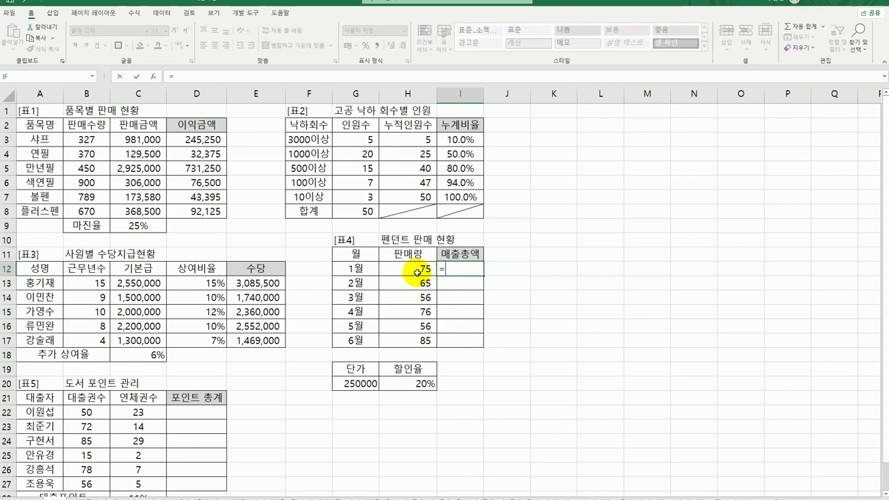
{"action": "type", "text": "("}
{"action": "left_click", "coordinate": [417, 272]}
{"action": "type", "text": "*"}
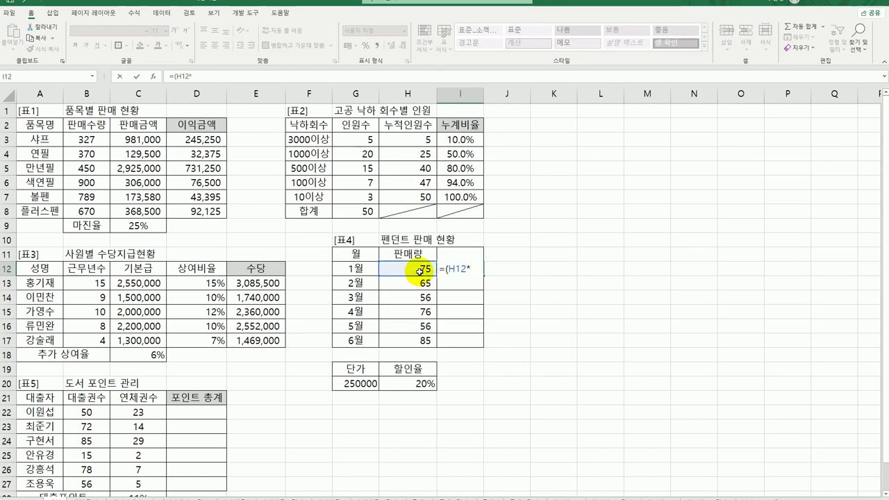
{"action": "left_click", "coordinate": [366, 383]}
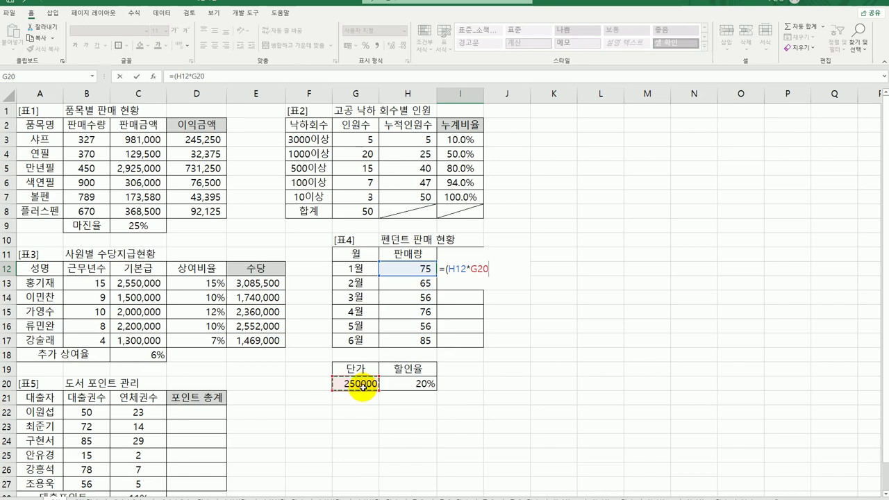
{"action": "key", "text": "F4"}
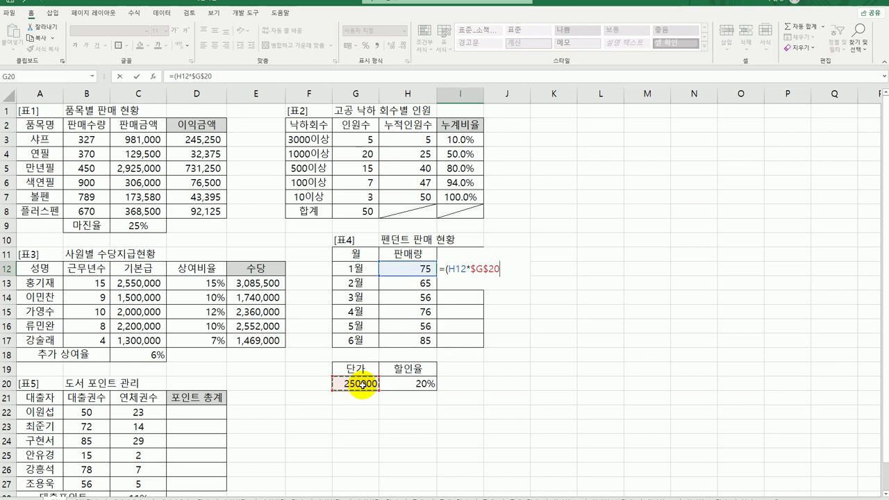
{"action": "type", "text": ")*(1-"}
{"action": "left_click", "coordinate": [396, 380]}
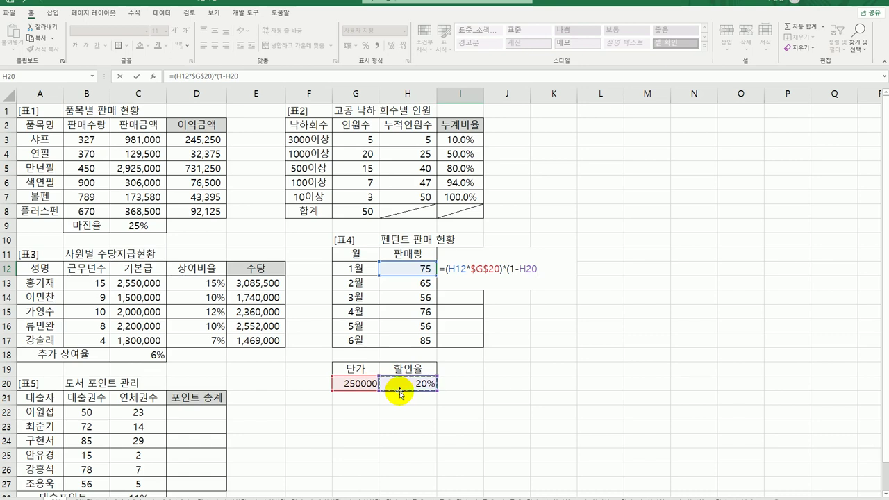
{"action": "key", "text": "F4"}
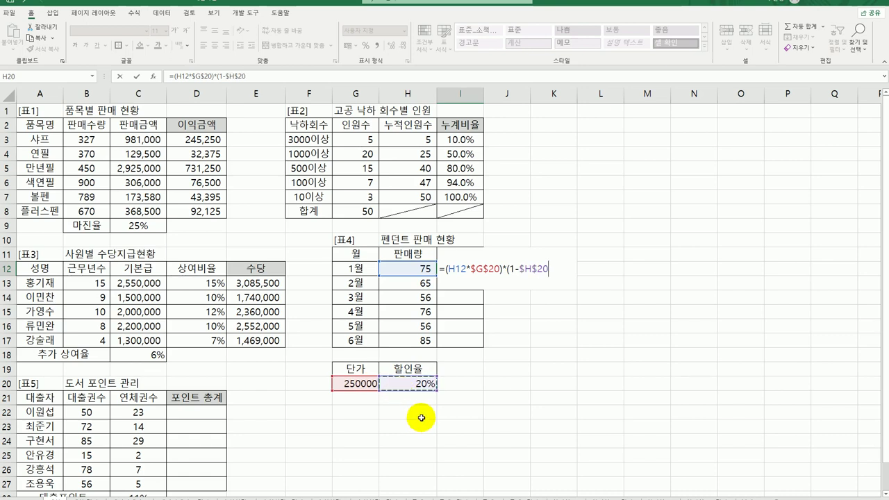
{"action": "type", "text": ")"}
{"action": "key", "text": "ctrl+Return"}
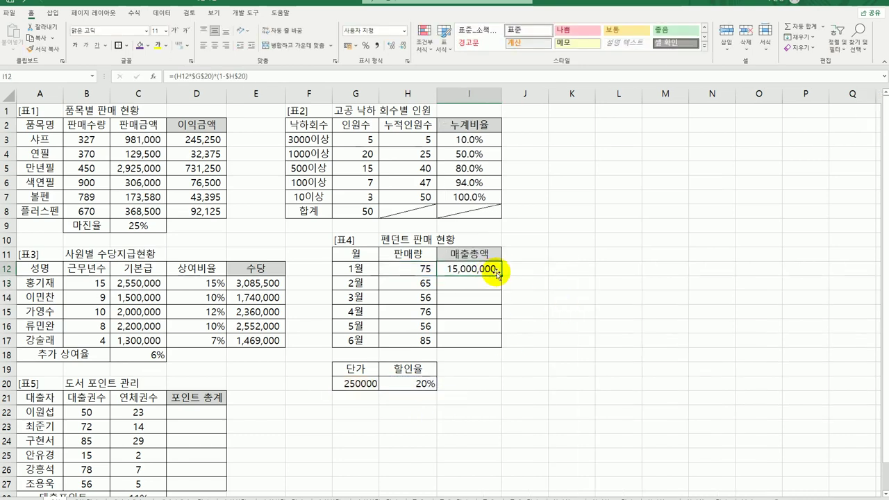
{"action": "left_click_drag", "start_coordinate": [498, 275], "coordinate": [501, 346]}
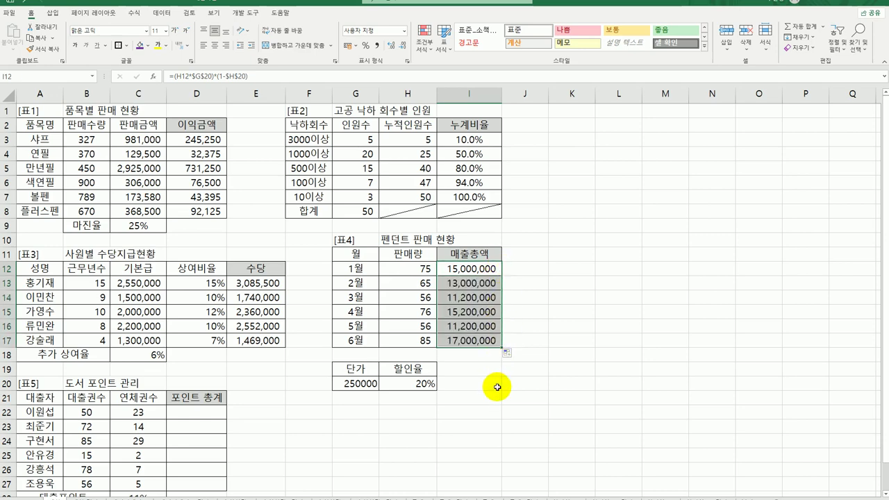
Calculate the point total (포인트 총계) in D22 with =B22*$C$28+C22*$C$29 and fill it down through D27.
{"action": "scroll", "coordinate": [461, 385], "scroll_direction": "down", "scroll_amount": 1}
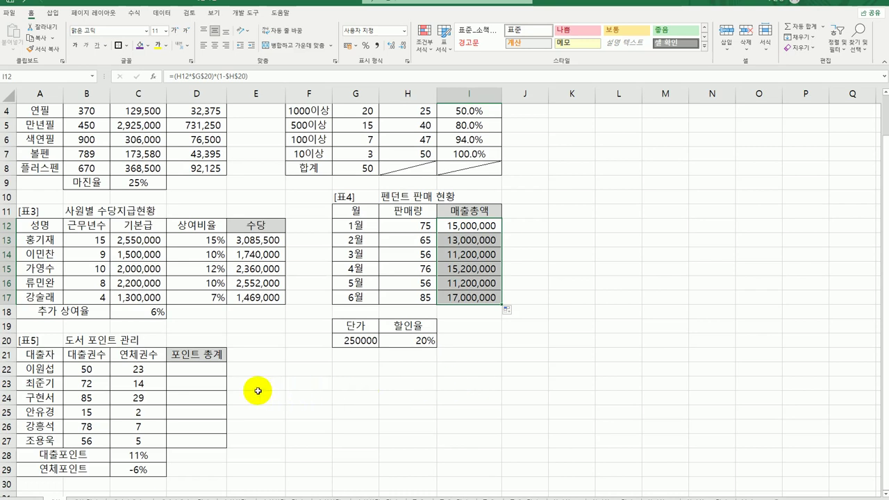
{"action": "left_click", "coordinate": [195, 369]}
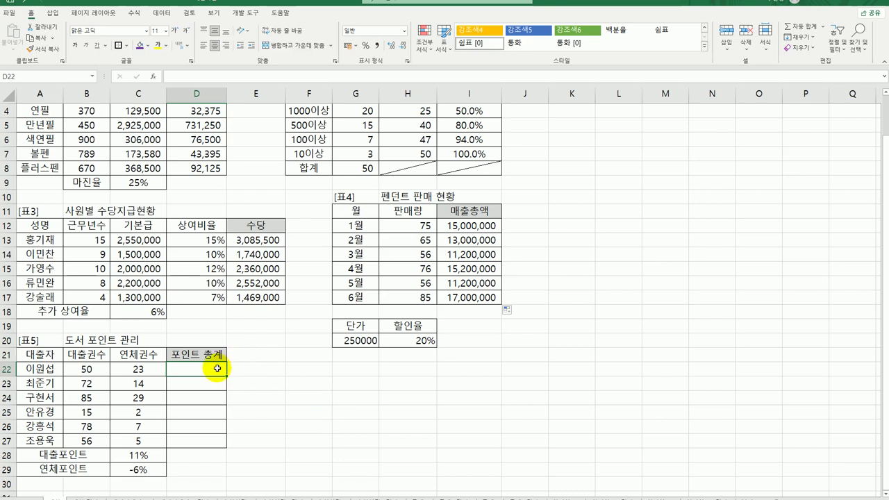
{"action": "type", "text": "="}
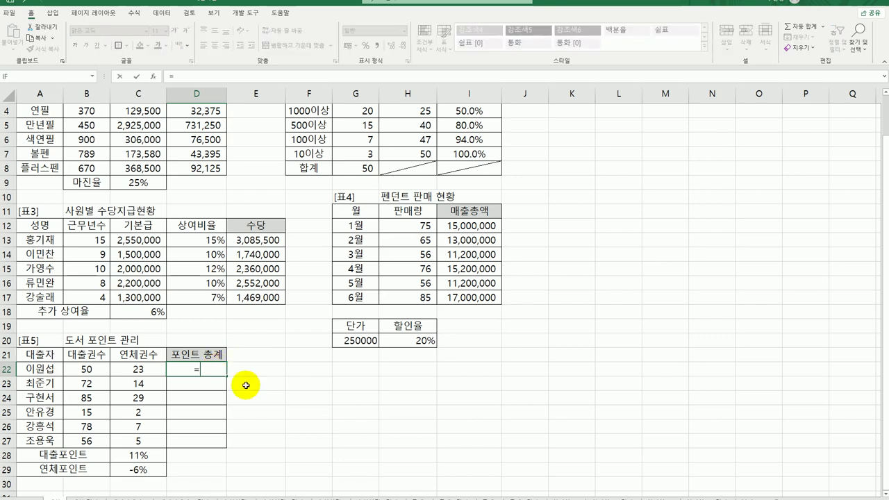
{"action": "left_click", "coordinate": [87, 367]}
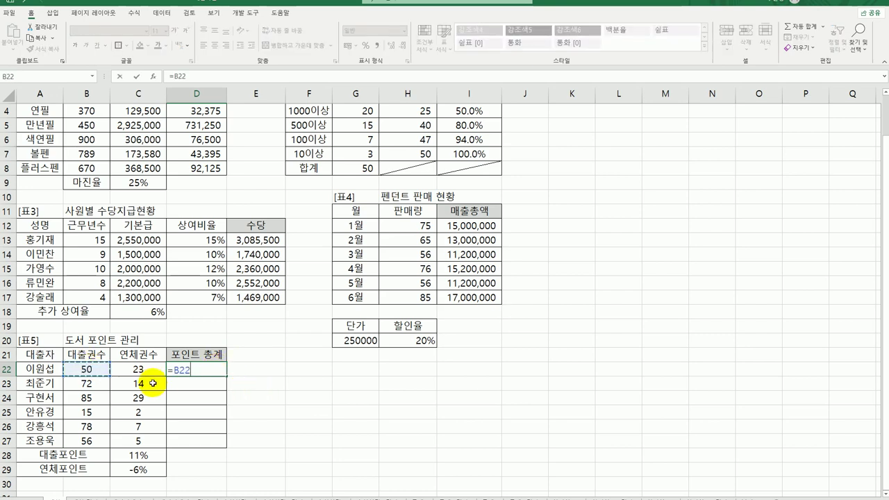
{"action": "type", "text": "*"}
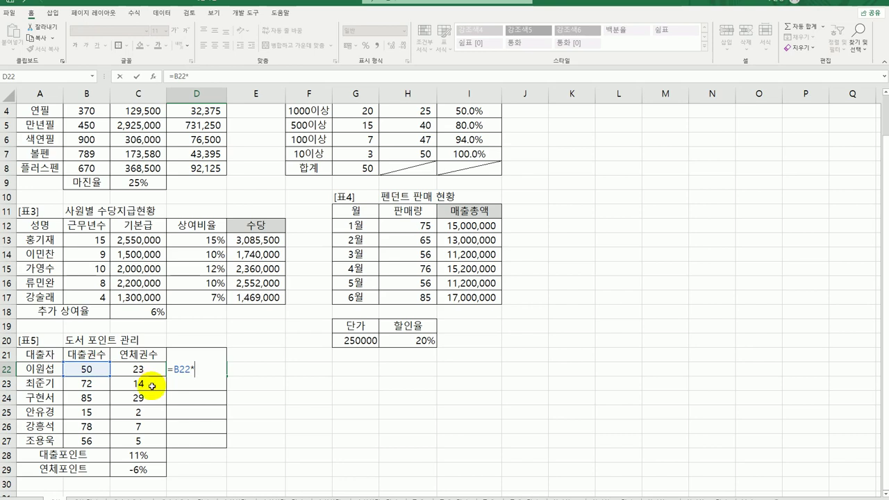
{"action": "left_click", "coordinate": [153, 452]}
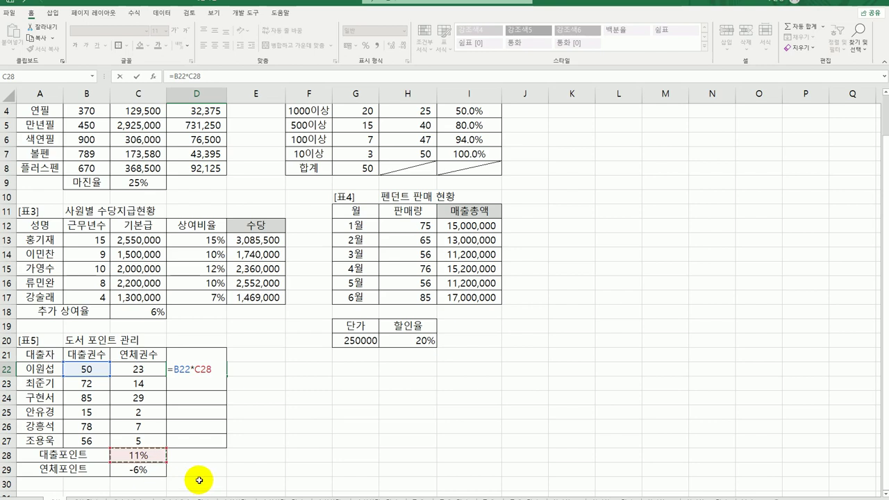
{"action": "key", "text": "F4"}
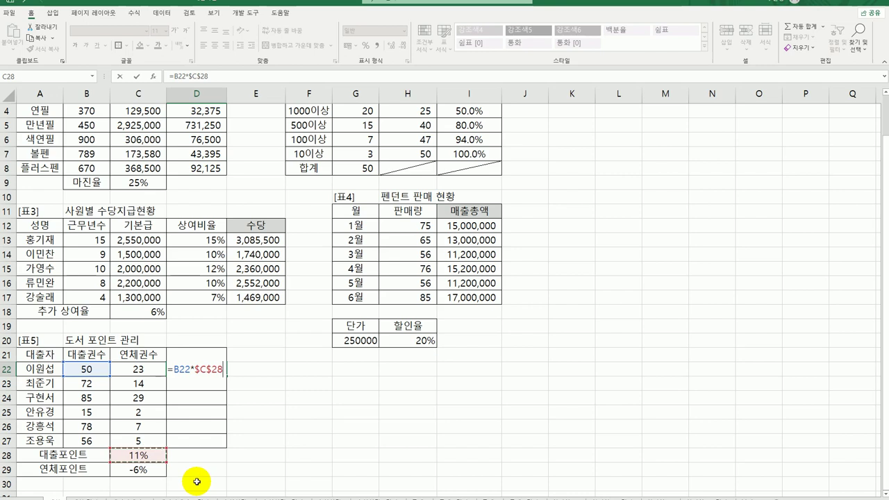
{"action": "type", "text": "+"}
{"action": "key", "text": "Left"}
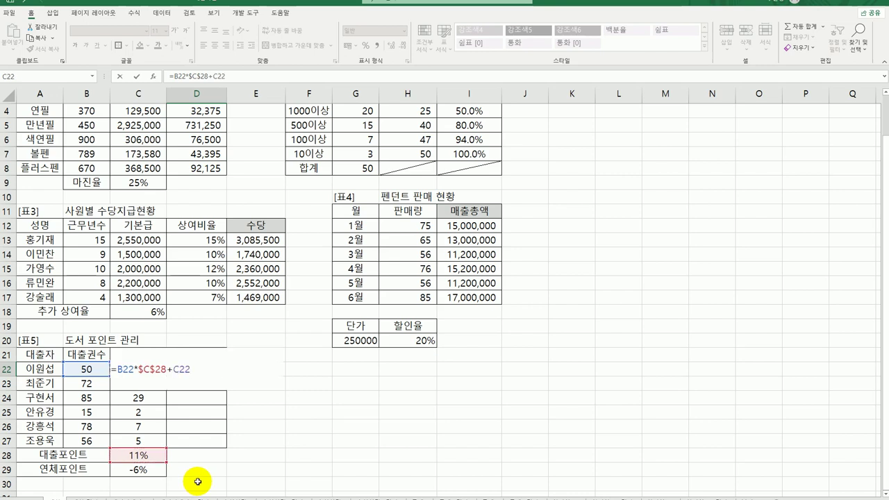
{"action": "type", "text": "*"}
{"action": "left_click", "coordinate": [155, 467]}
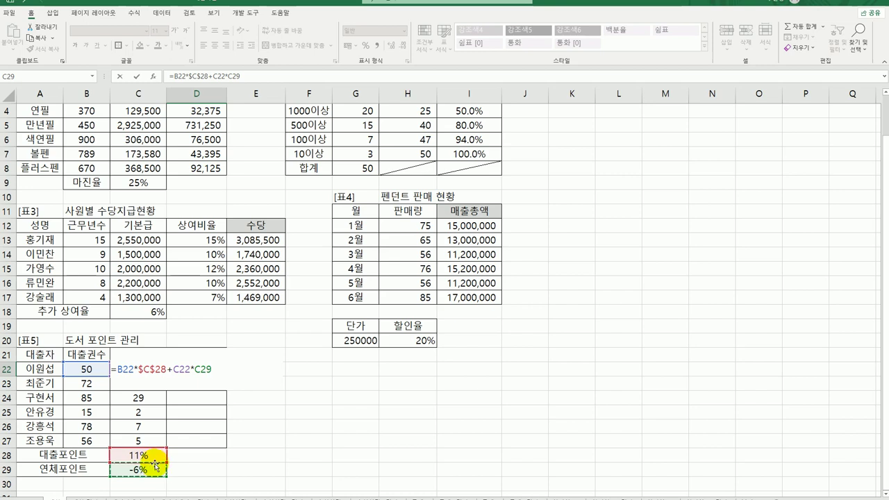
{"action": "key", "text": "F4"}
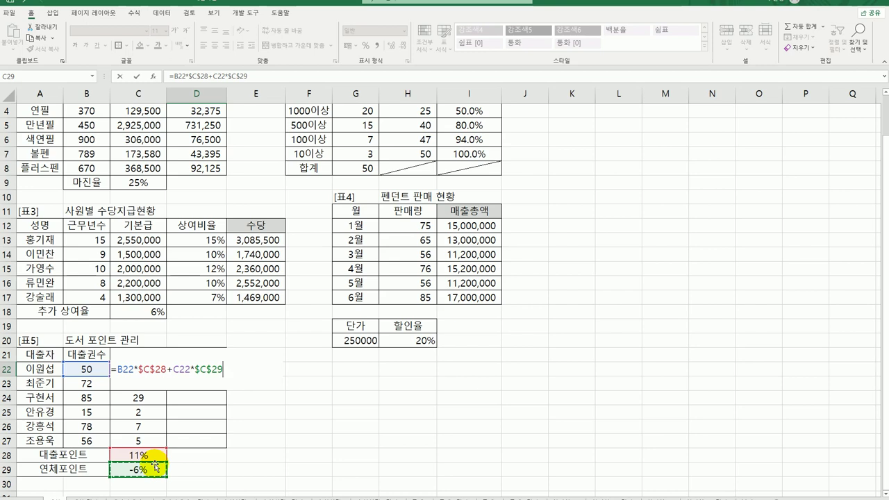
{"action": "key", "text": "Return"}
{"action": "left_click", "coordinate": [193, 370]}
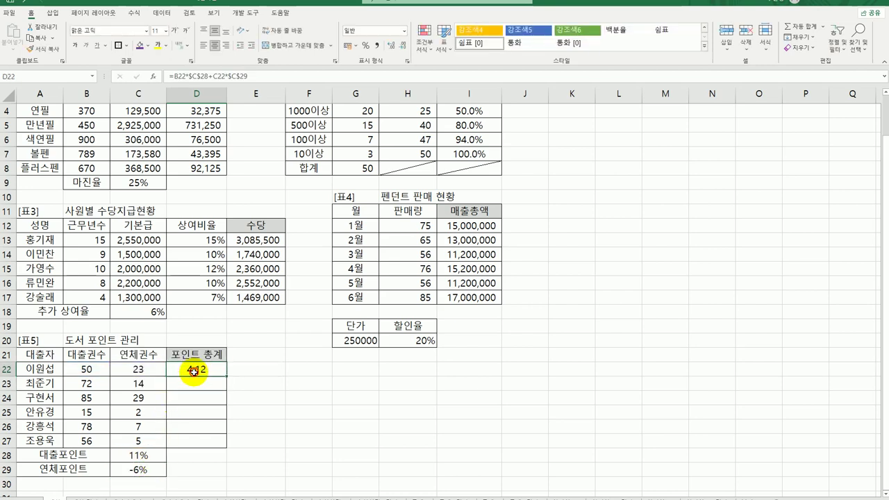
{"action": "left_click_drag", "start_coordinate": [226, 376], "coordinate": [224, 445]}
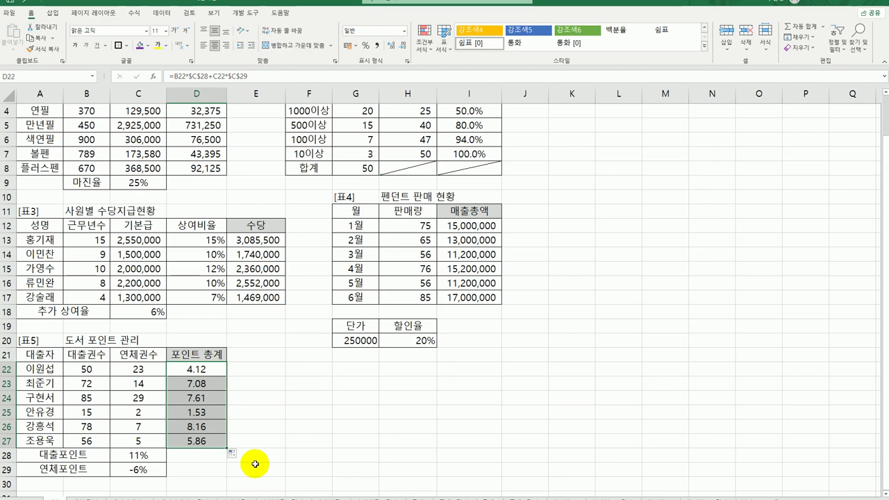
{"action": "left_click", "coordinate": [256, 458]}
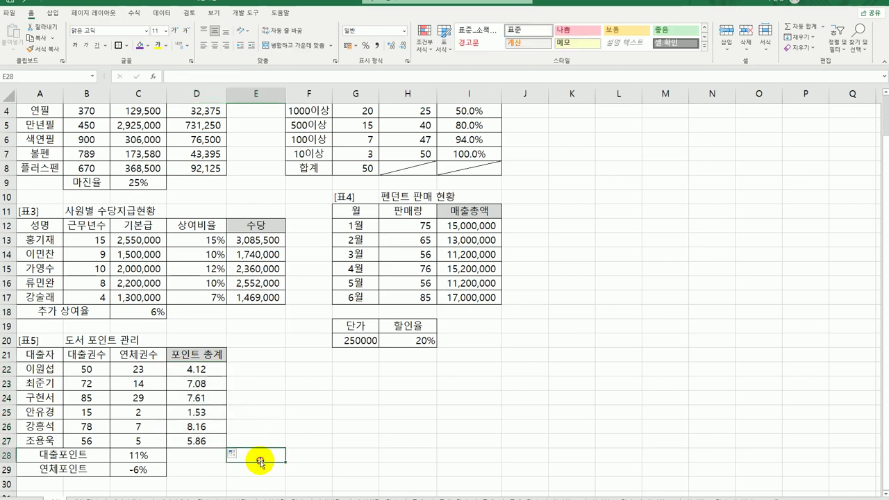
Switch to the next worksheet and look over its tables.
{"action": "scroll", "coordinate": [262, 435], "scroll_direction": "up", "scroll_amount": 1}
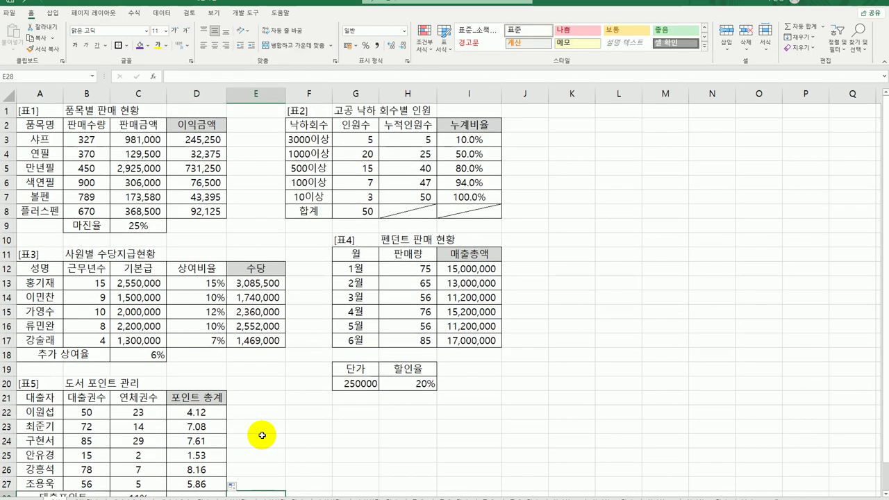
{"action": "left_click", "coordinate": [88, 498]}
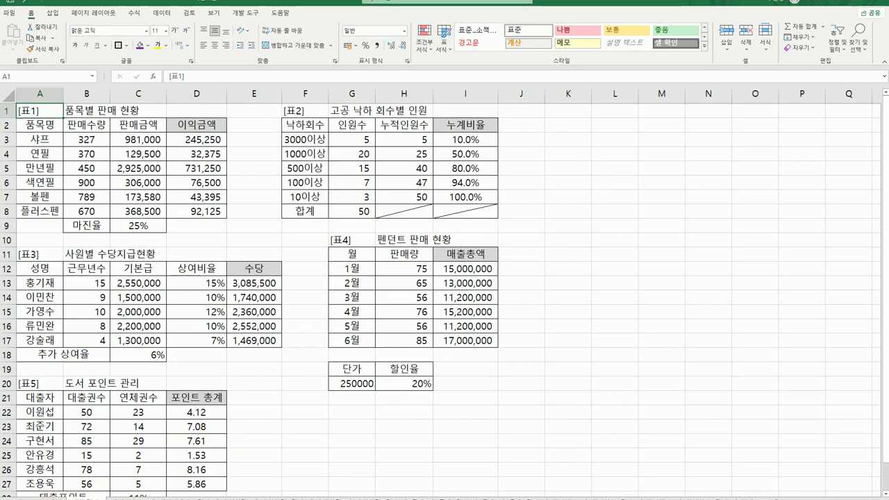
{"action": "left_click", "coordinate": [76, 497]}
{"action": "left_click", "coordinate": [80, 497]}
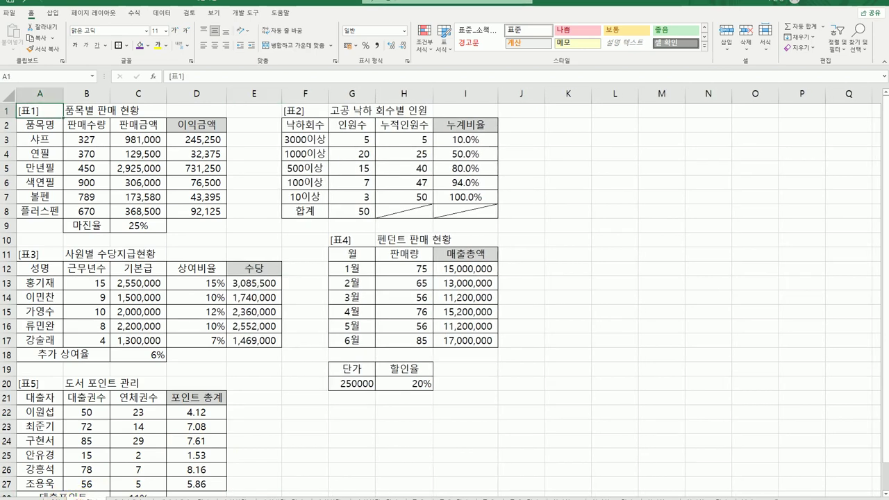